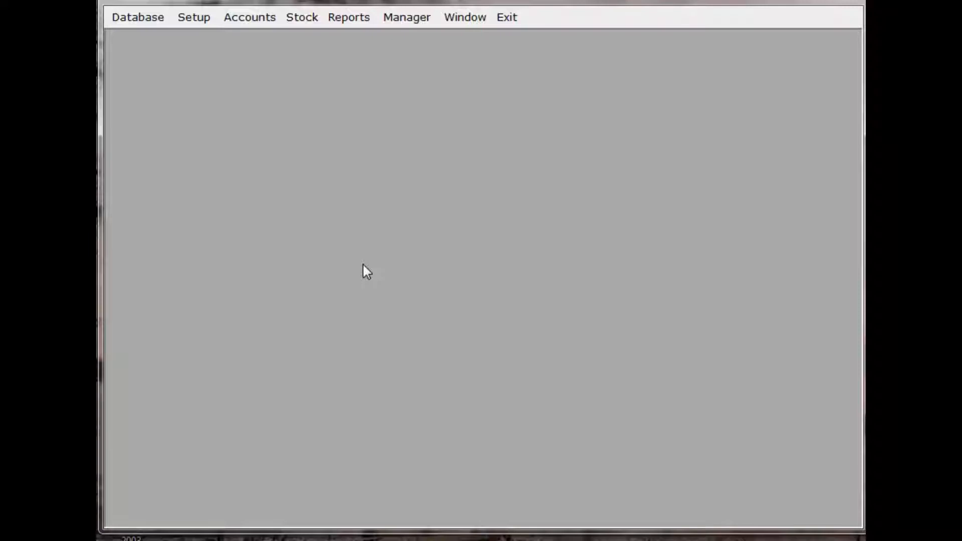
Open the account definitions and insert a new account with its alphanumeric account number.
click(135, 17)
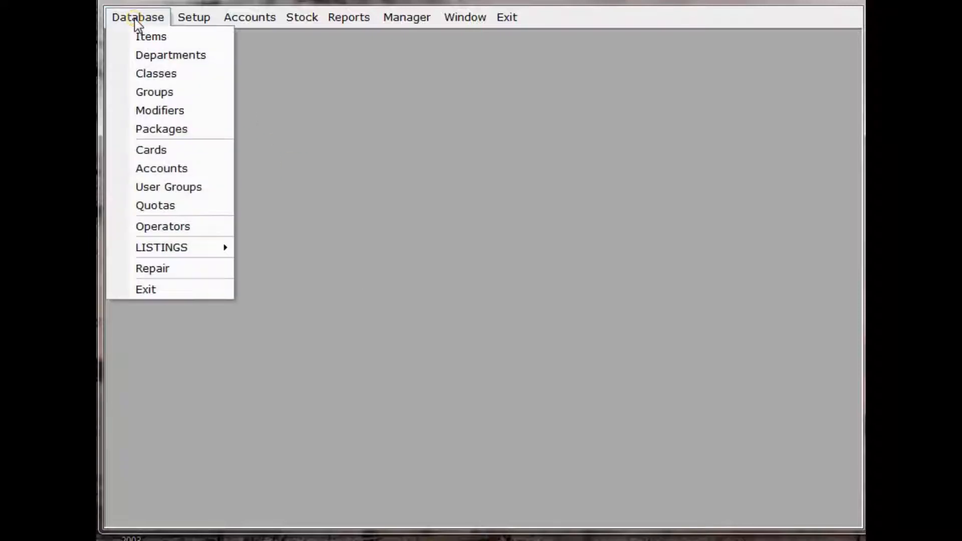
click(194, 170)
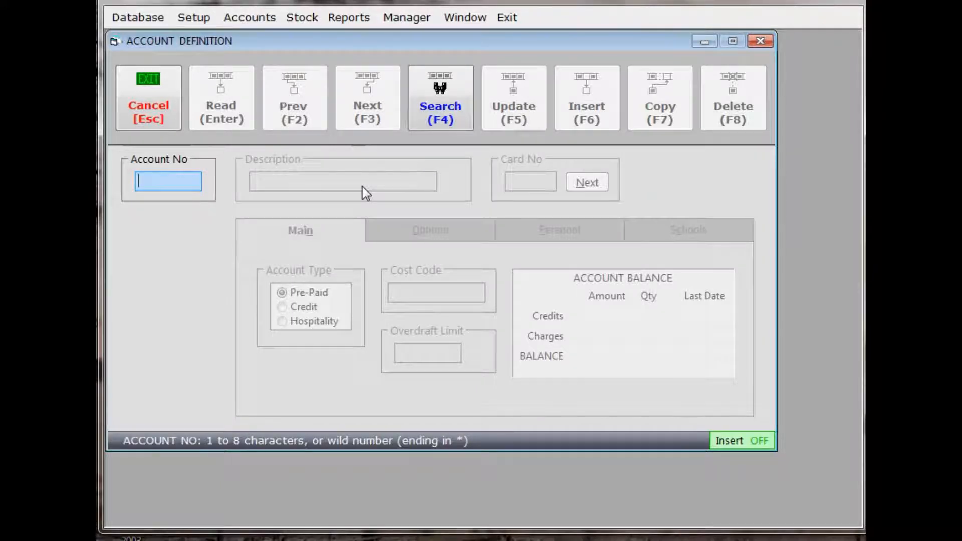
text(EP258)
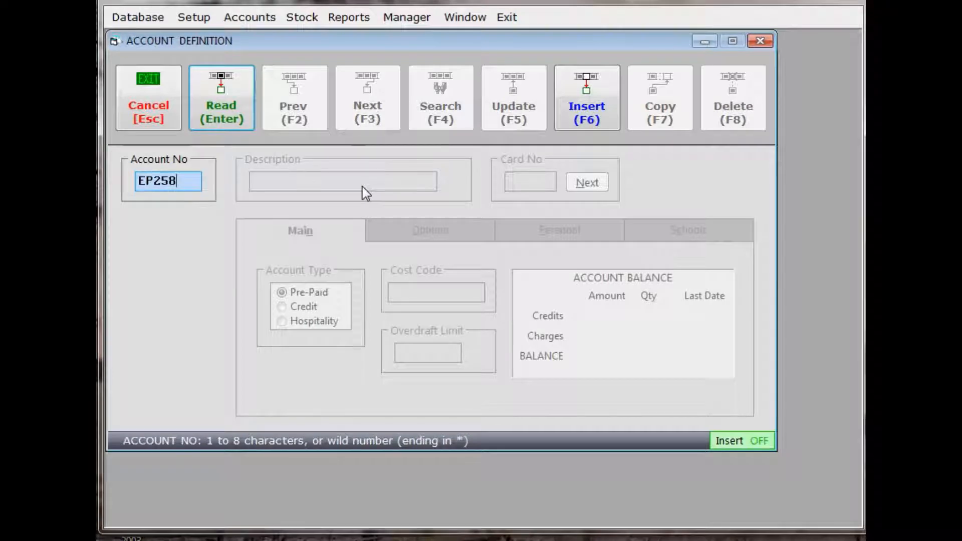
text(73)
click(581, 113)
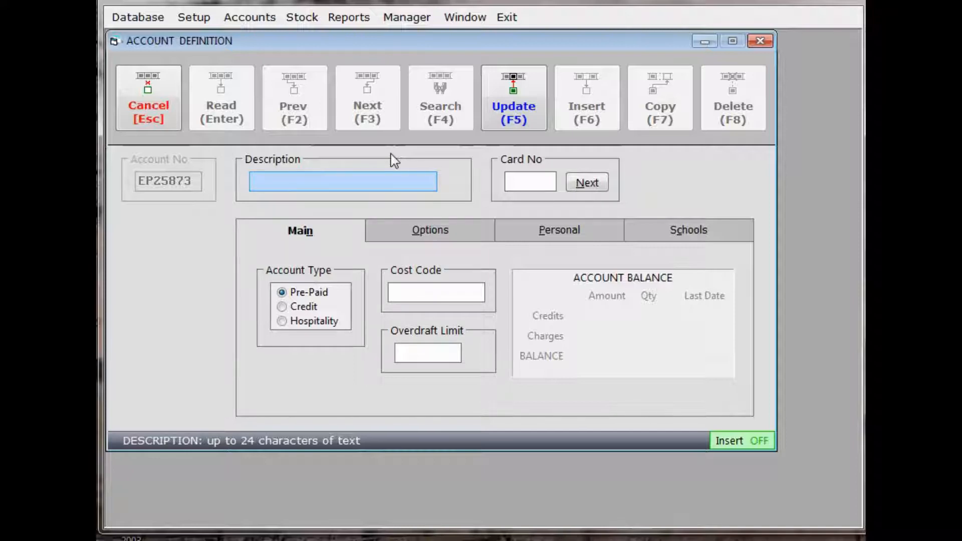
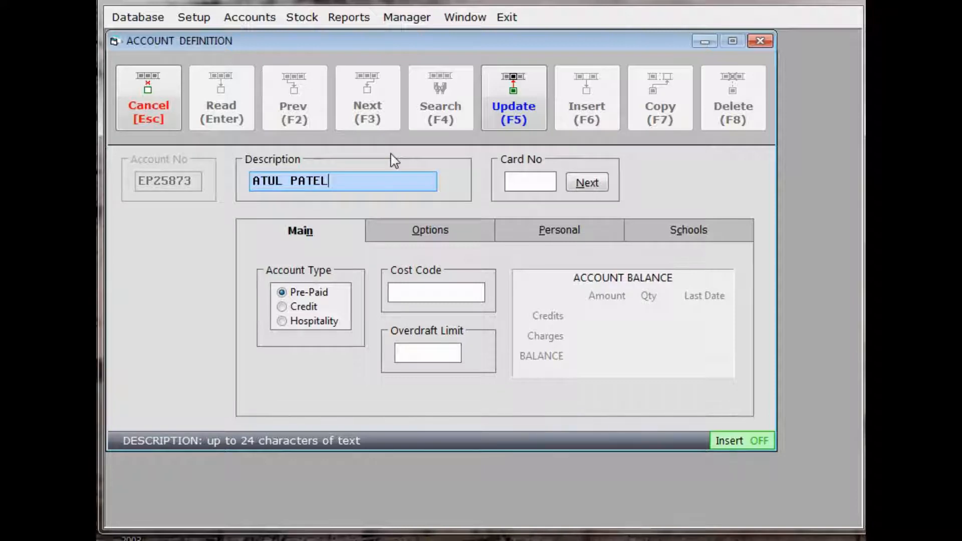
Enter the account holder's full name as the description and allocate the card number to the account.
click(524, 180)
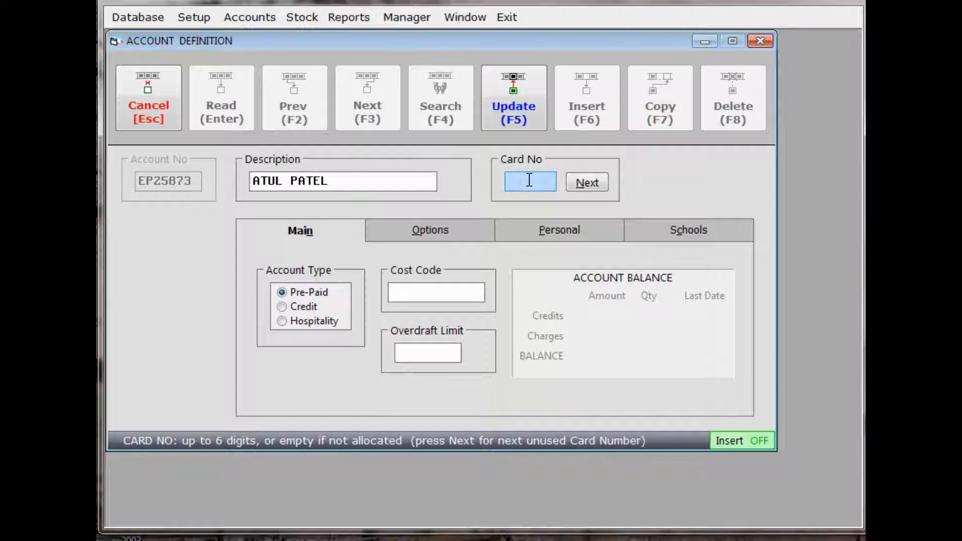
text(1597)
click(415, 355)
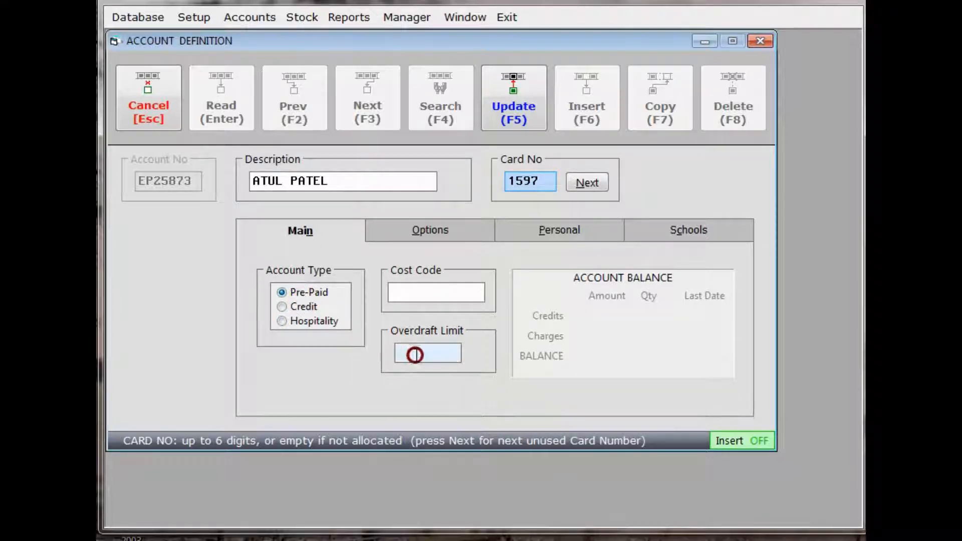
click(283, 308)
click(423, 355)
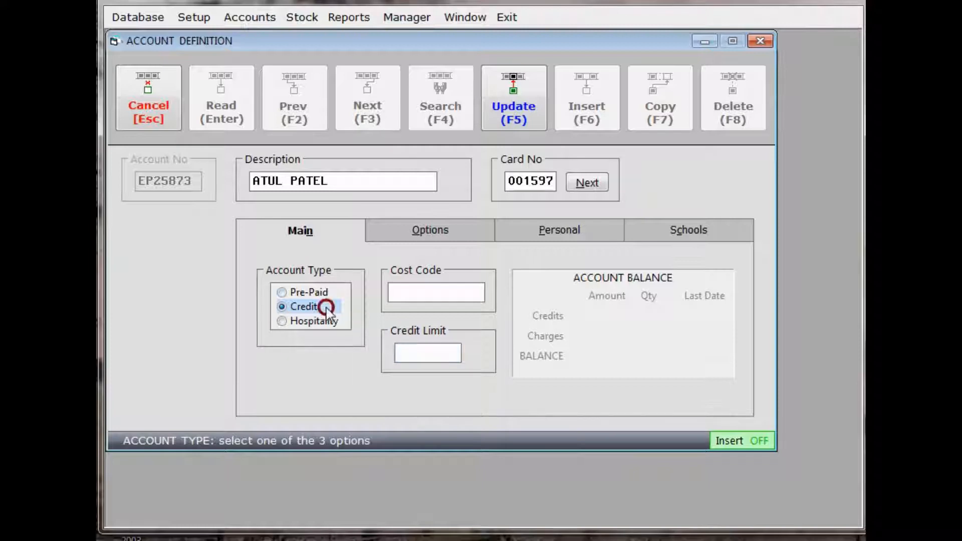
click(283, 292)
Set the overdraft limit of the pre-paid account to 2.00.
click(406, 353)
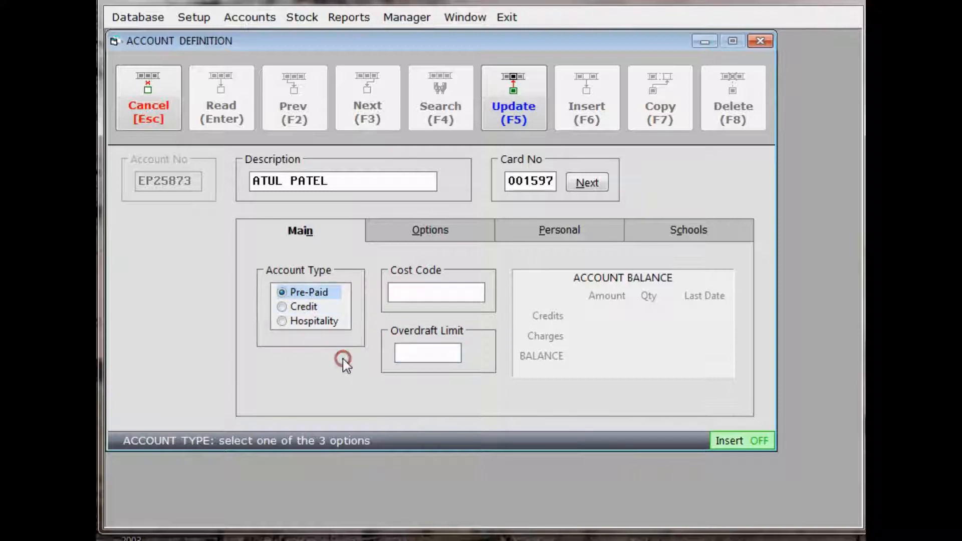
click(396, 351)
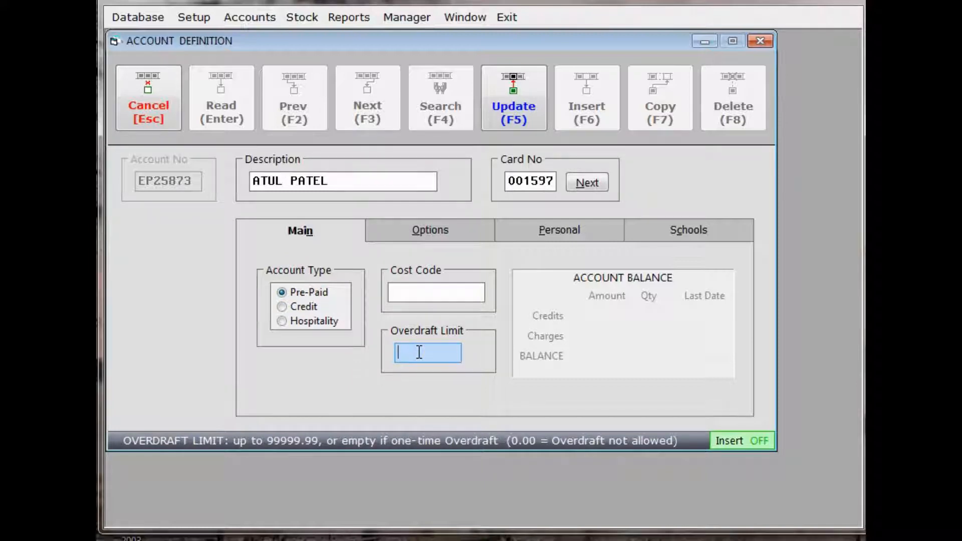
text(2)
Set the account's allergy to NUTS, leave the personal and school details empty, and save the account.
click(421, 237)
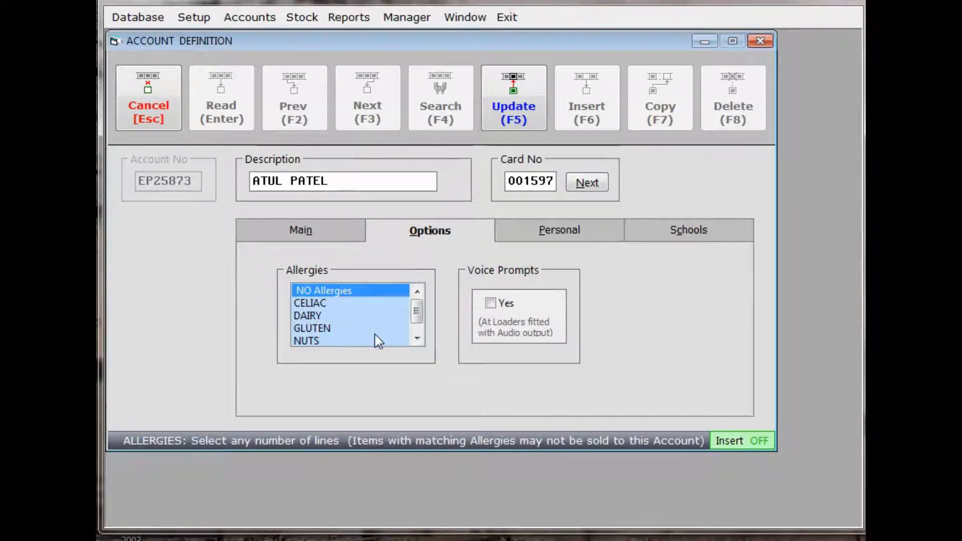
click(319, 341)
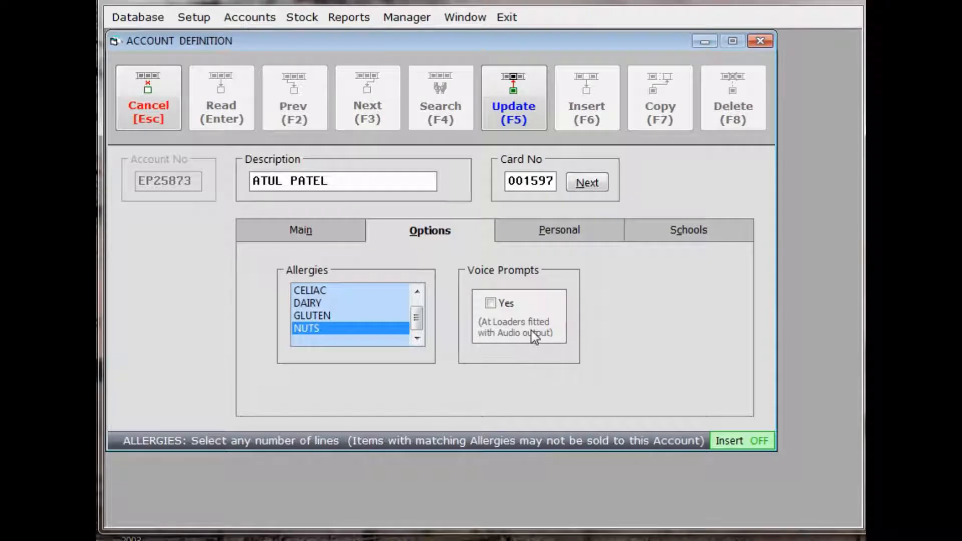
click(539, 233)
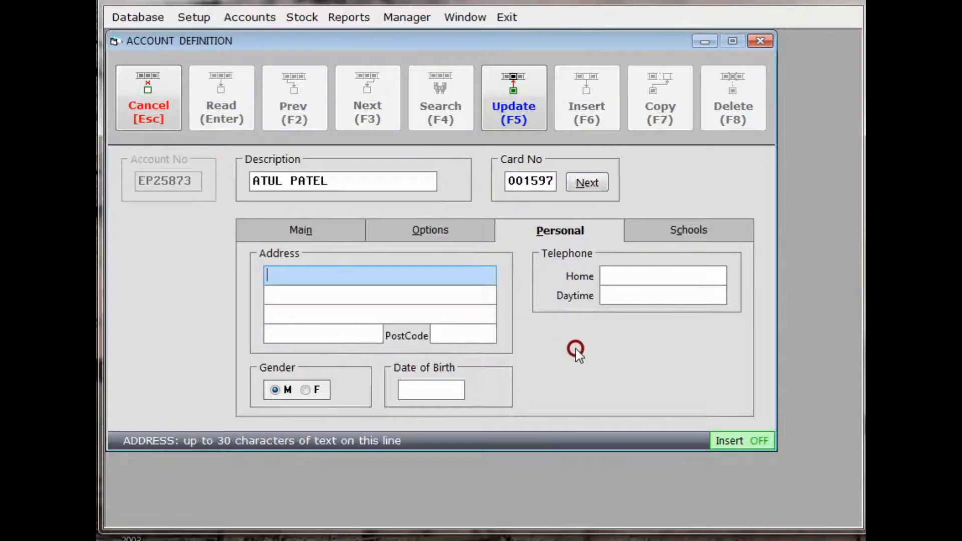
click(706, 228)
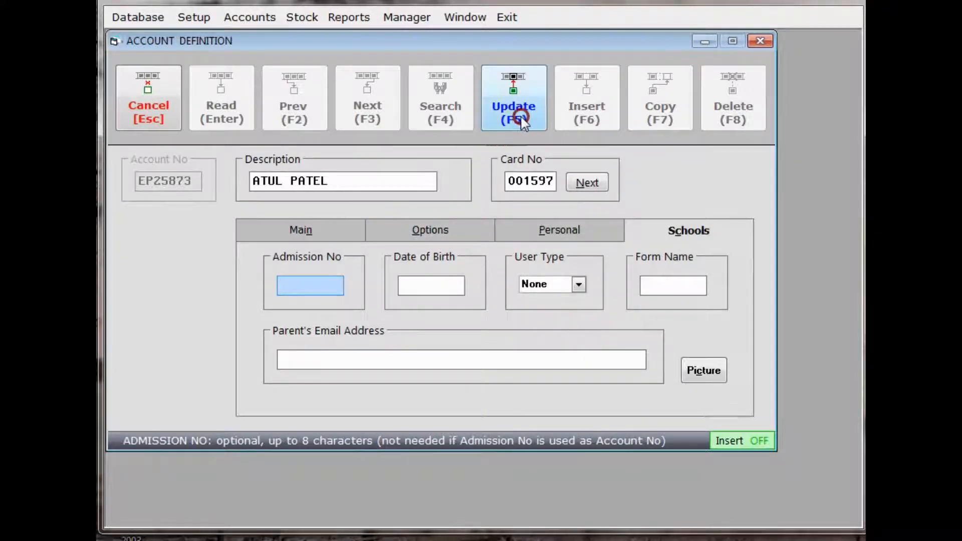
click(514, 91)
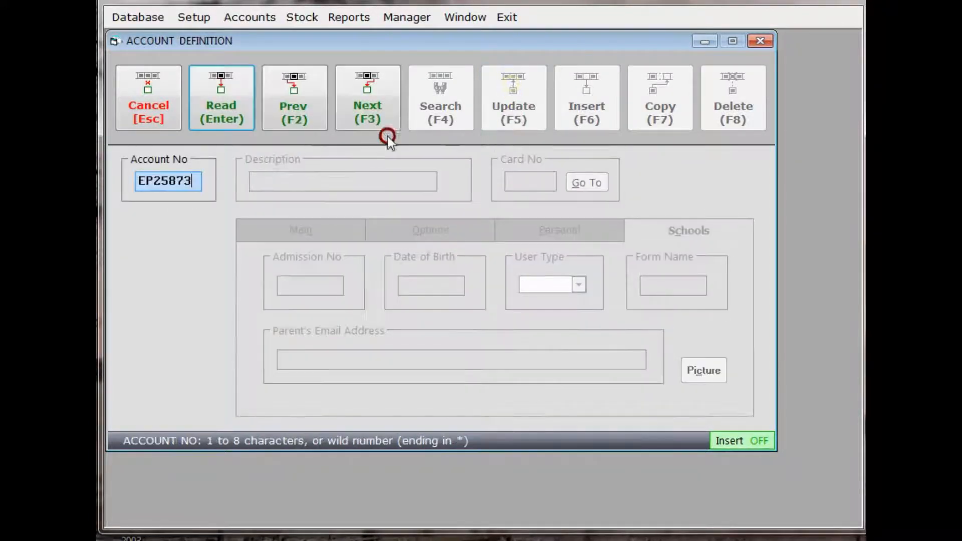
Read the saved account back and open its linked card record to review the account link, date limits and card type.
click(228, 100)
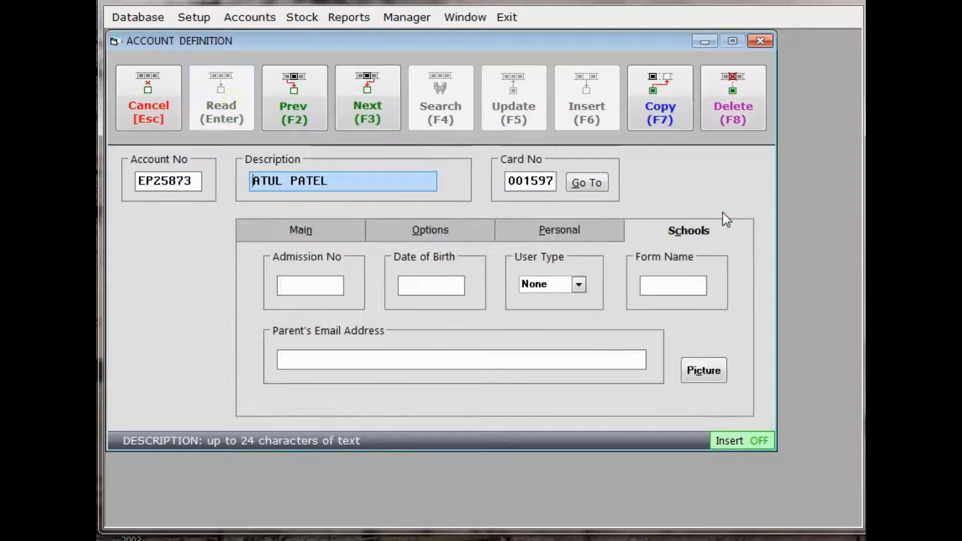
click(593, 183)
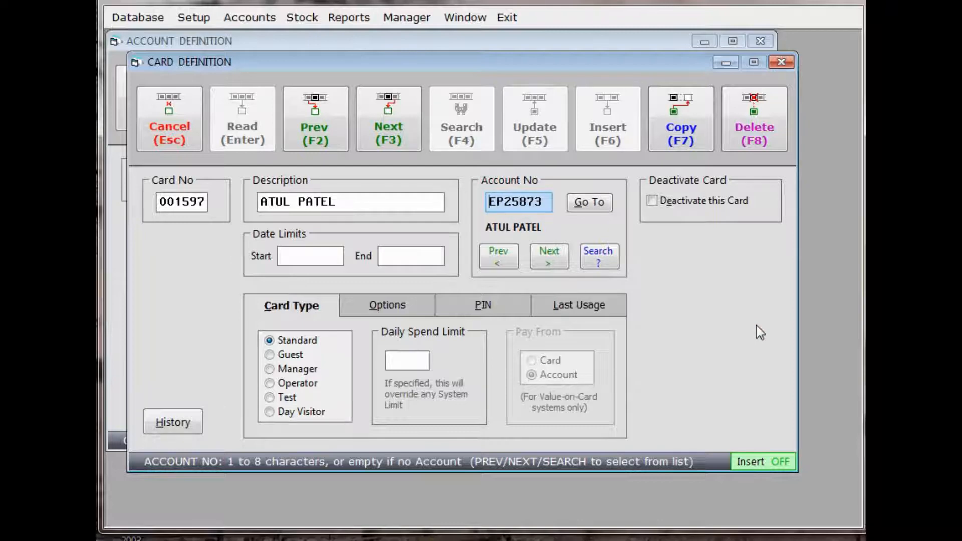
click(173, 207)
click(494, 213)
click(394, 209)
click(330, 249)
click(411, 253)
click(303, 337)
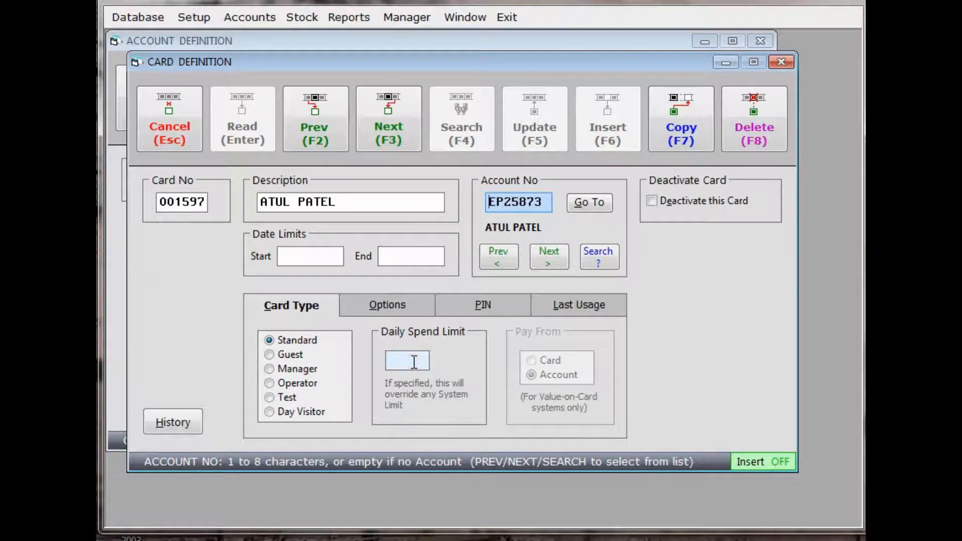
Assign the card the tariff "2, STAFF" with user group None and save the card record.
click(400, 312)
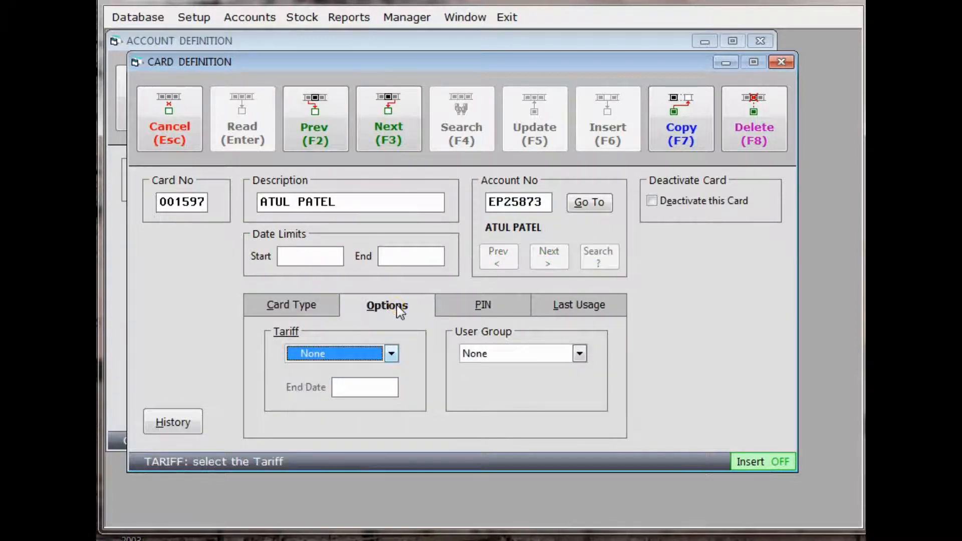
click(394, 357)
click(393, 357)
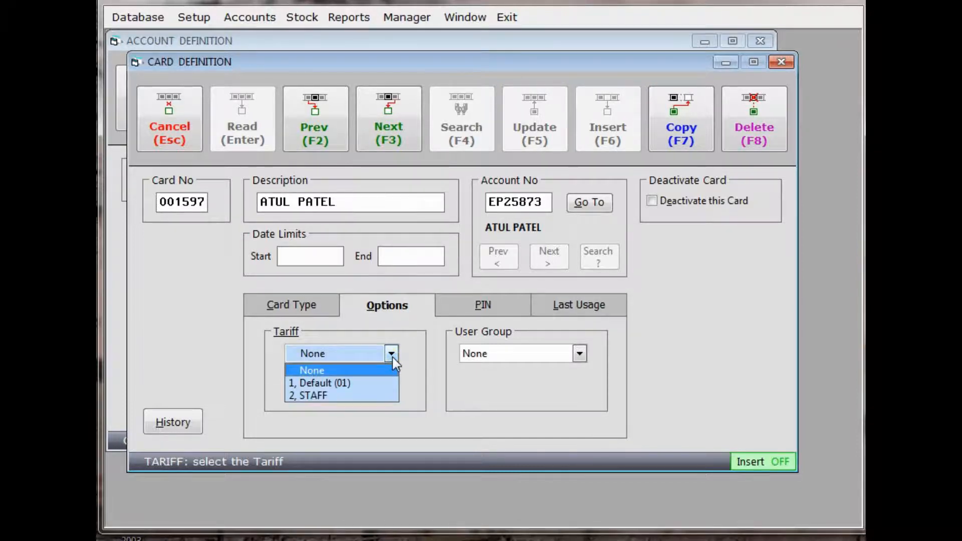
click(344, 396)
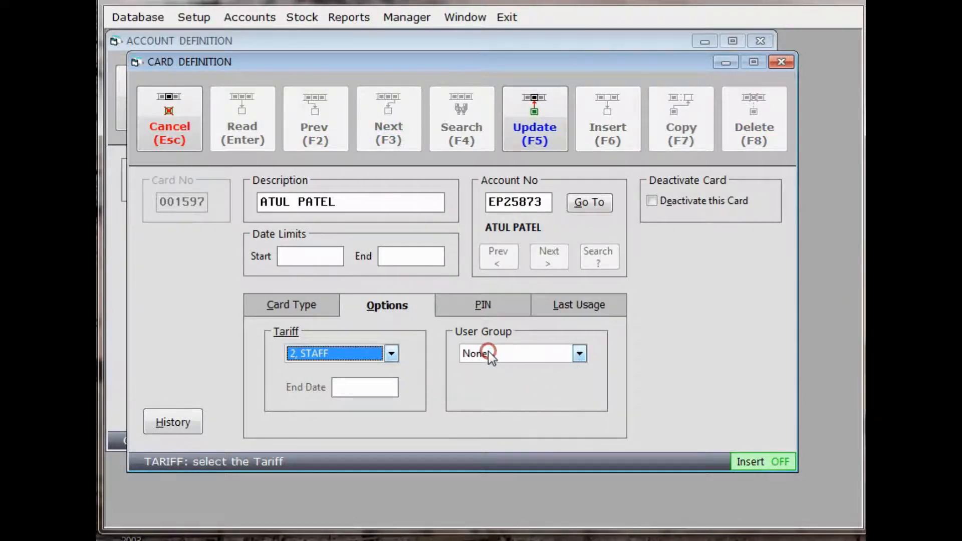
click(578, 354)
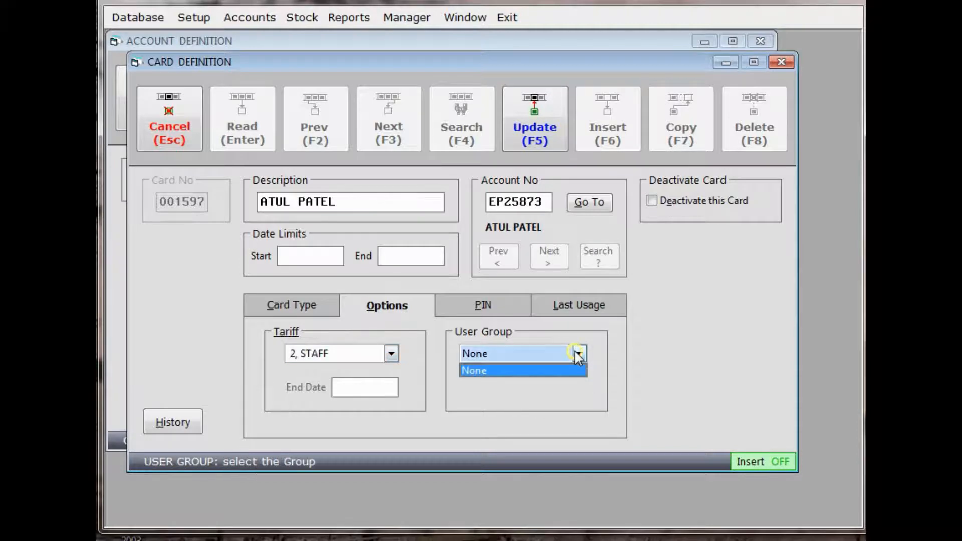
click(480, 355)
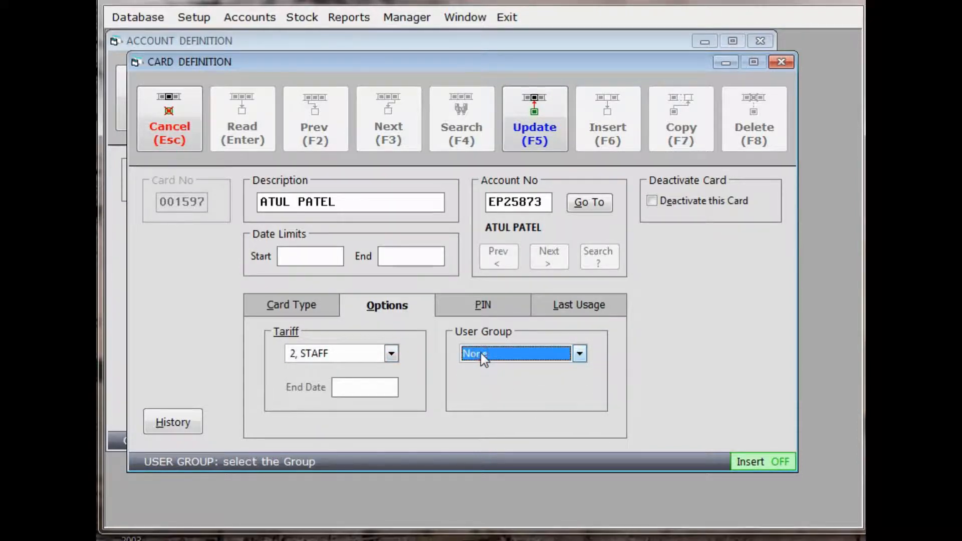
click(534, 118)
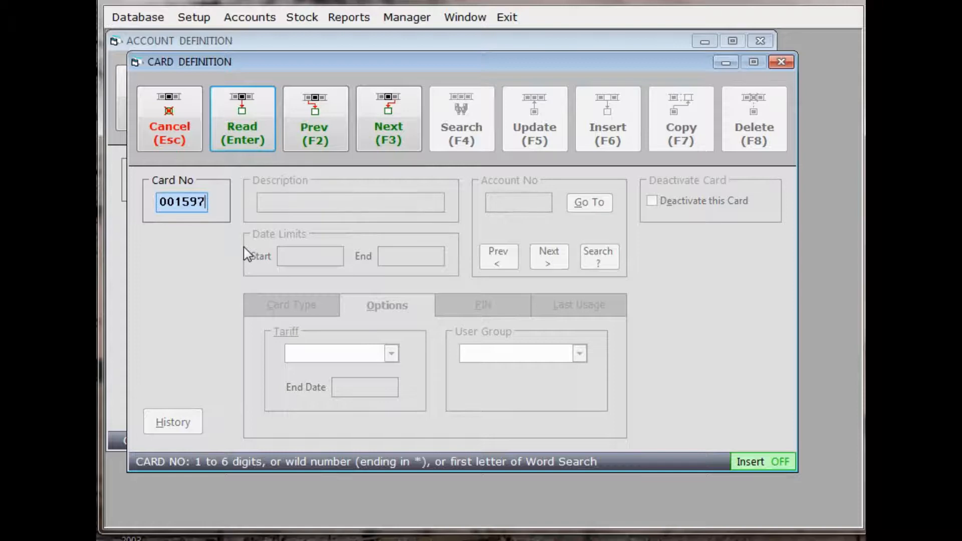
Close the card record, return to the account, and close the account definition.
click(159, 143)
click(164, 136)
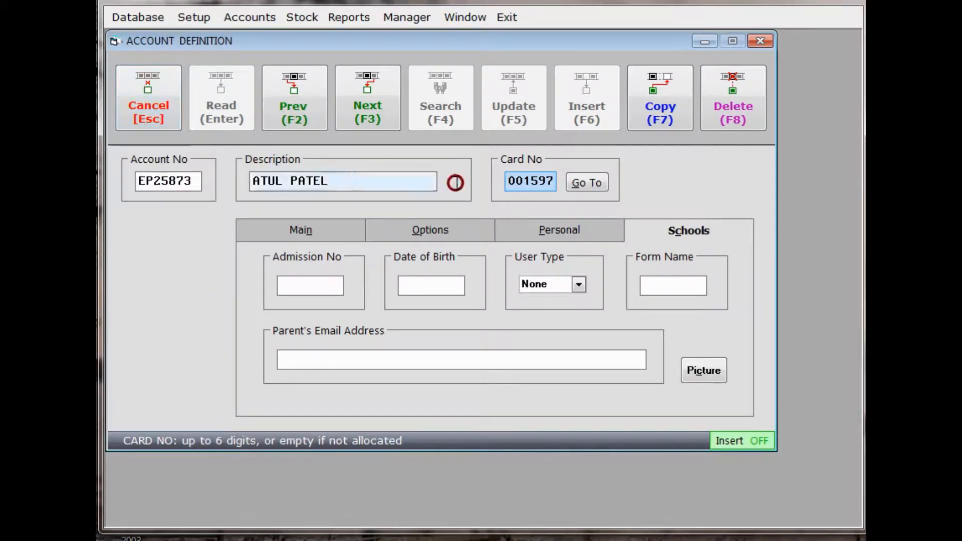
click(588, 186)
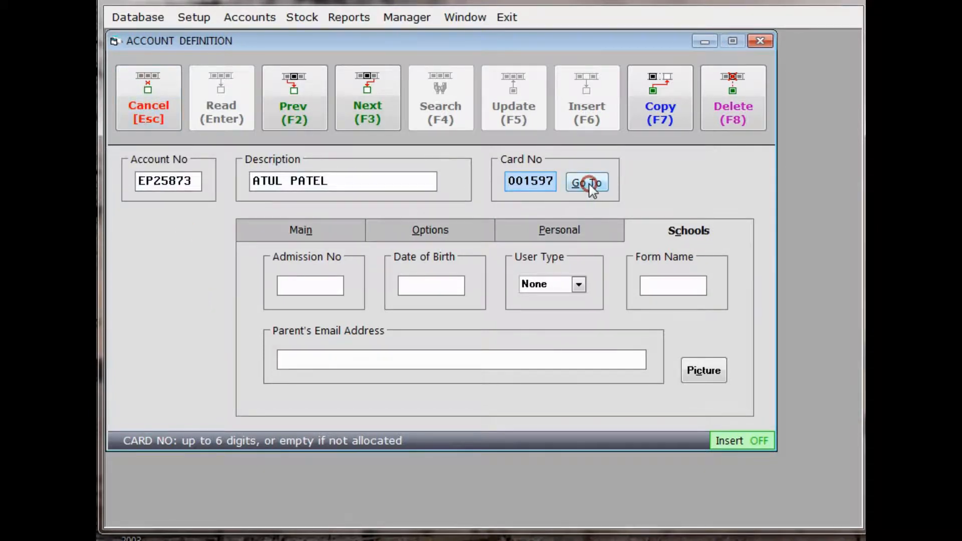
click(590, 183)
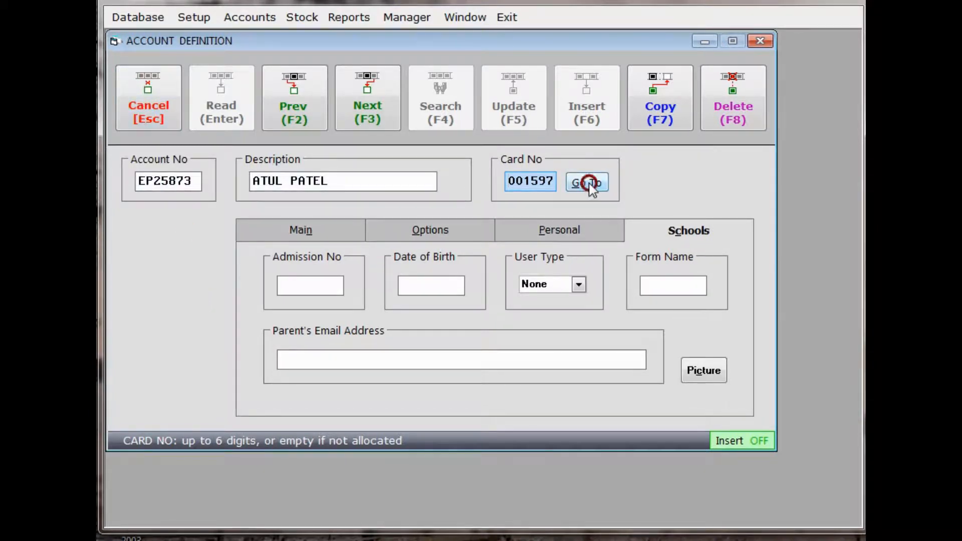
click(154, 101)
click(153, 100)
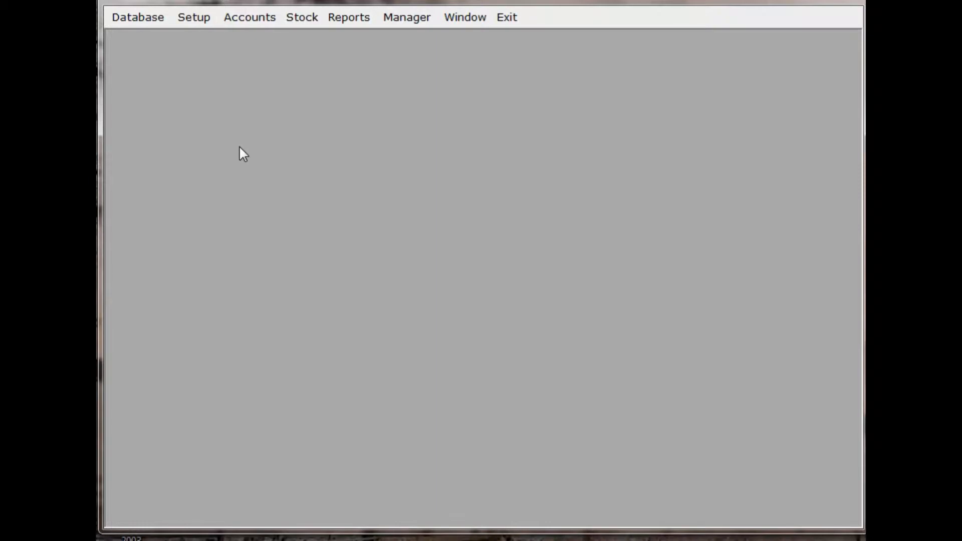
Reopen the account definitions, search for the account by the holder's surname, and open the matching account.
click(138, 18)
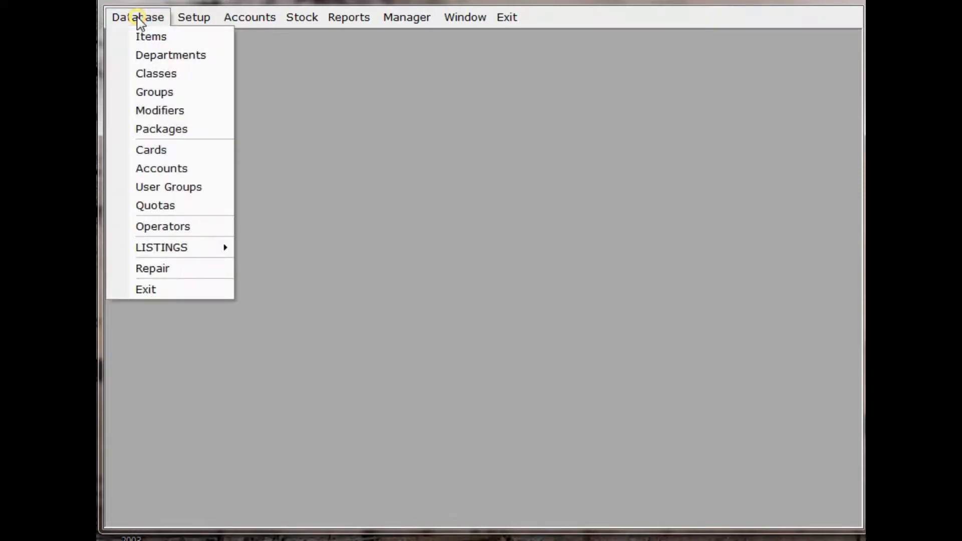
click(143, 54)
click(171, 167)
click(290, 182)
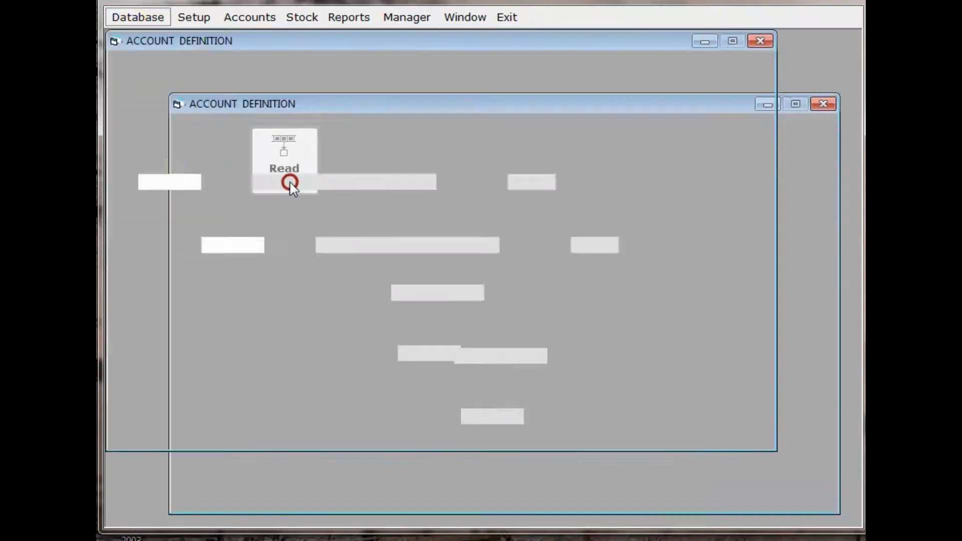
click(455, 113)
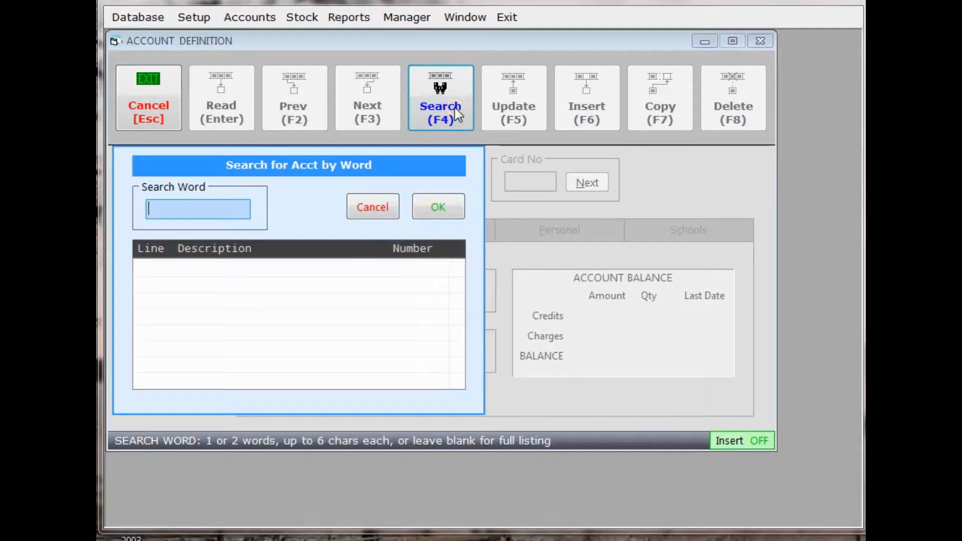
text(PATEL)
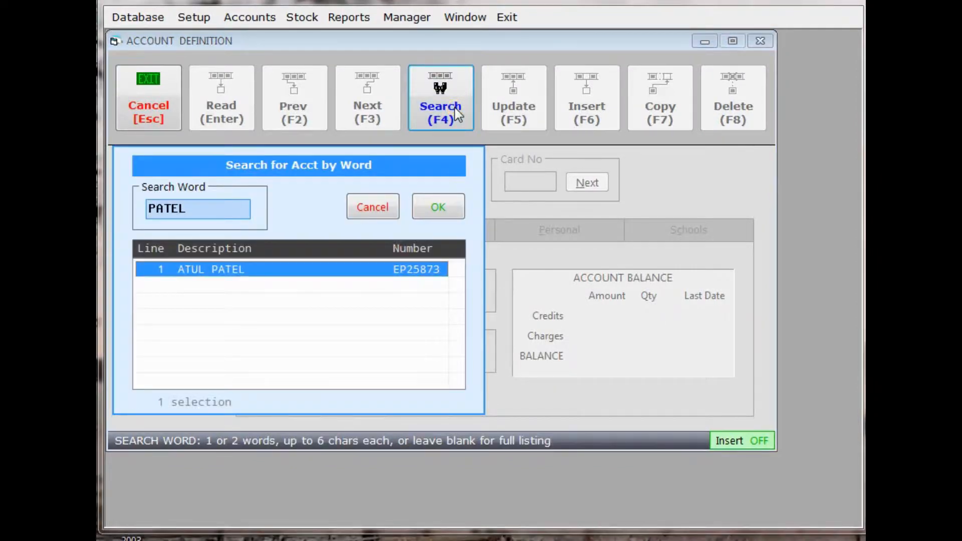
click(614, 142)
click(448, 205)
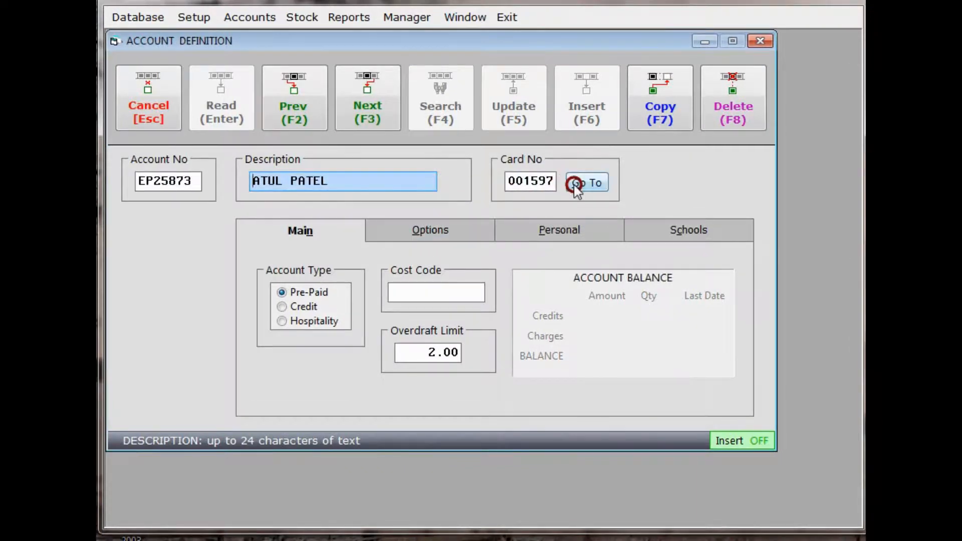
Open the account's linked card record, mark the card as deactivated, and save the card record.
click(591, 185)
click(654, 201)
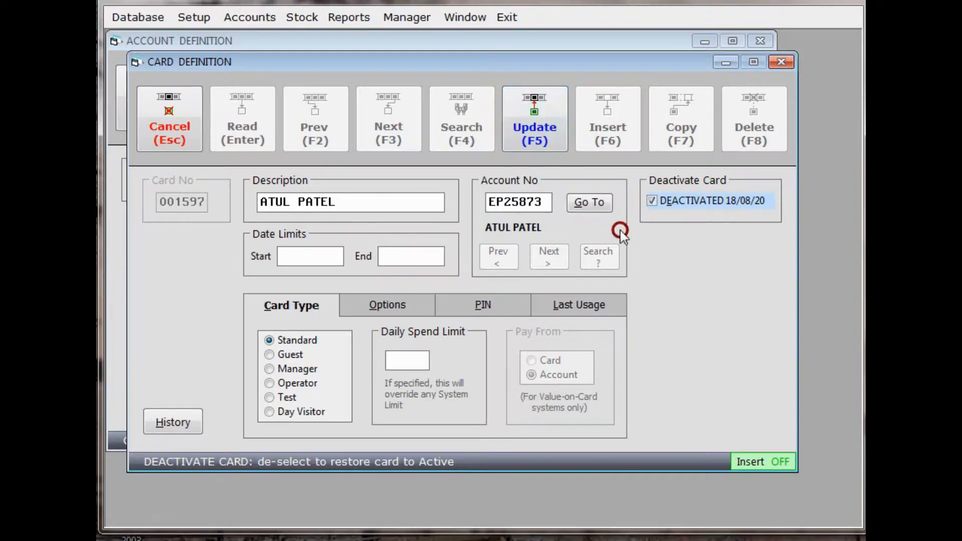
click(533, 135)
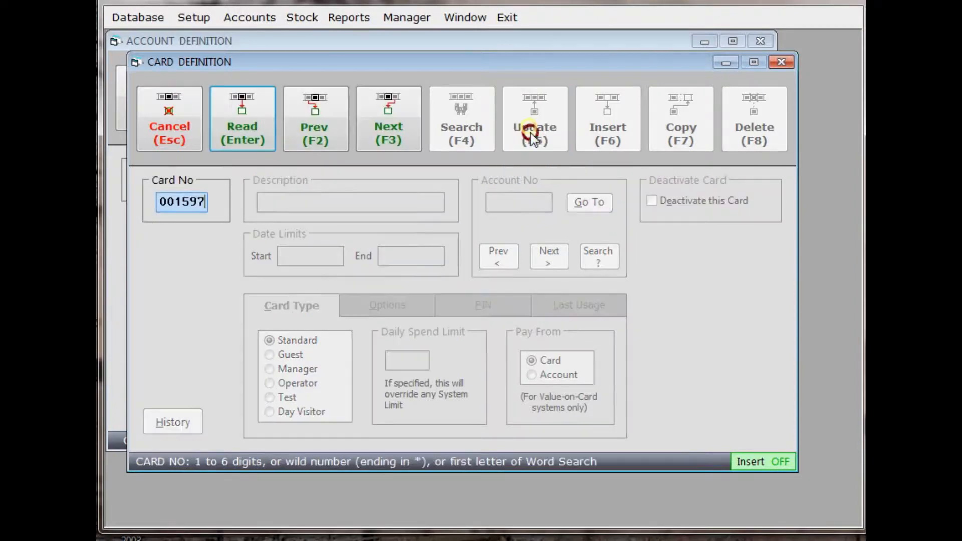
Read the deactivated card back, restore it to active, save the card record, and close the card definition.
click(265, 149)
click(654, 206)
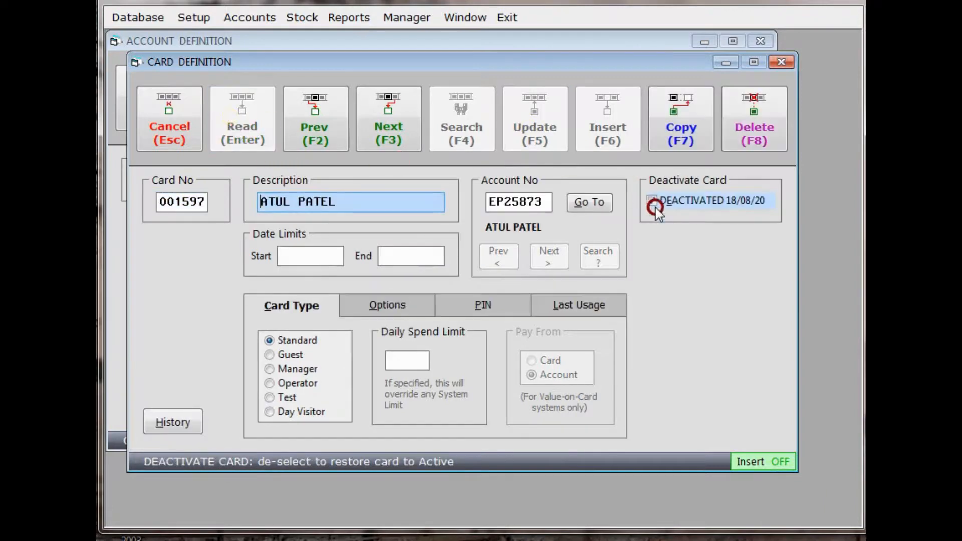
click(658, 211)
click(654, 201)
click(653, 202)
click(670, 234)
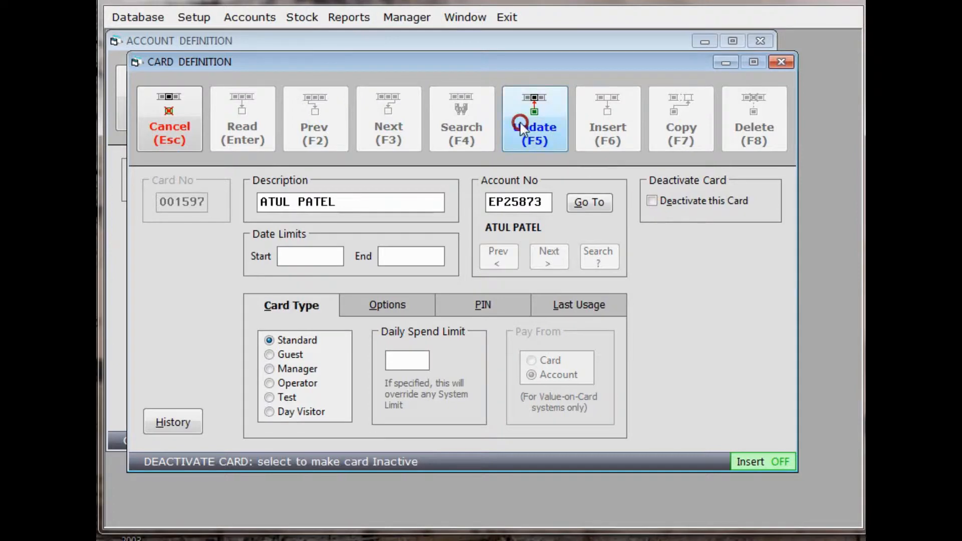
click(535, 113)
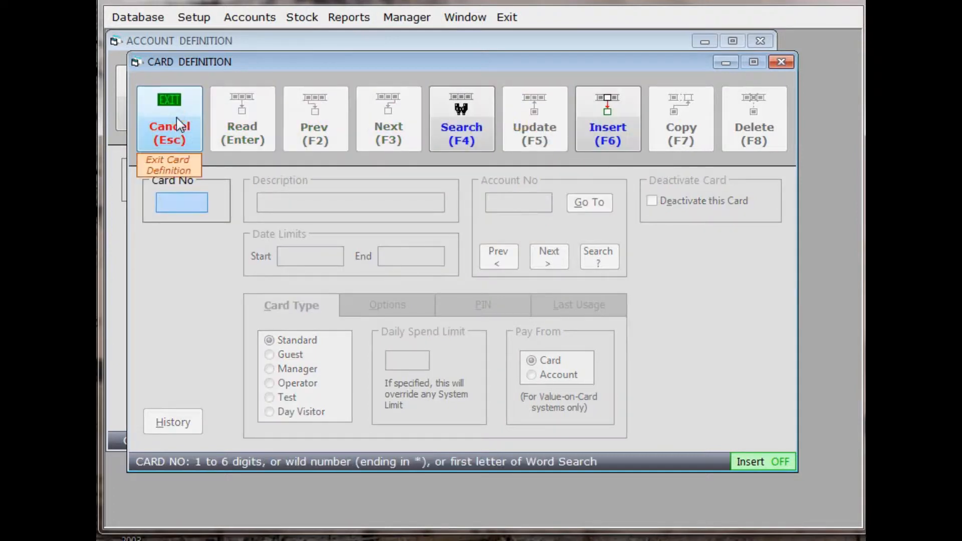
click(176, 118)
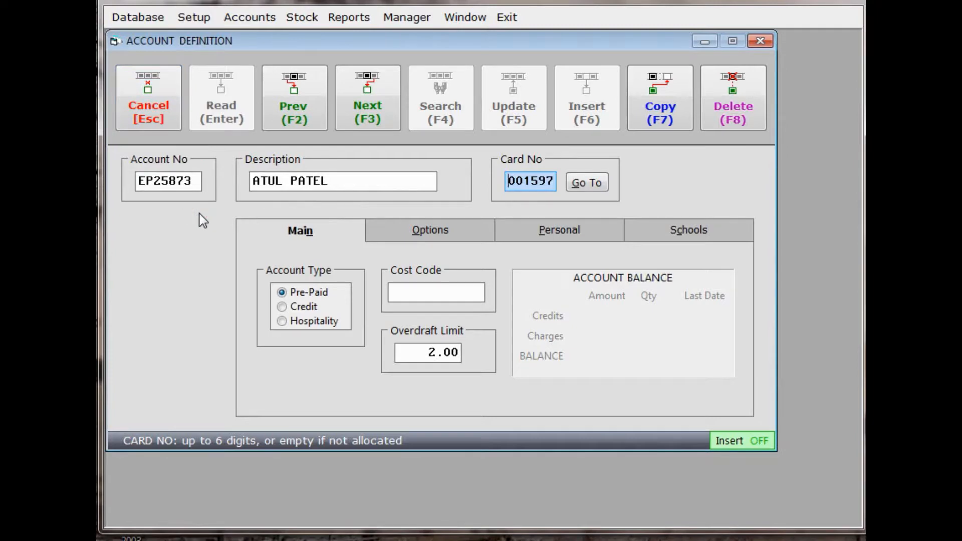
Replace the account's allocated card number with a new card number and accept removing the original card from the account.
click(379, 213)
drag(549, 175, 504, 183)
key(Delete)
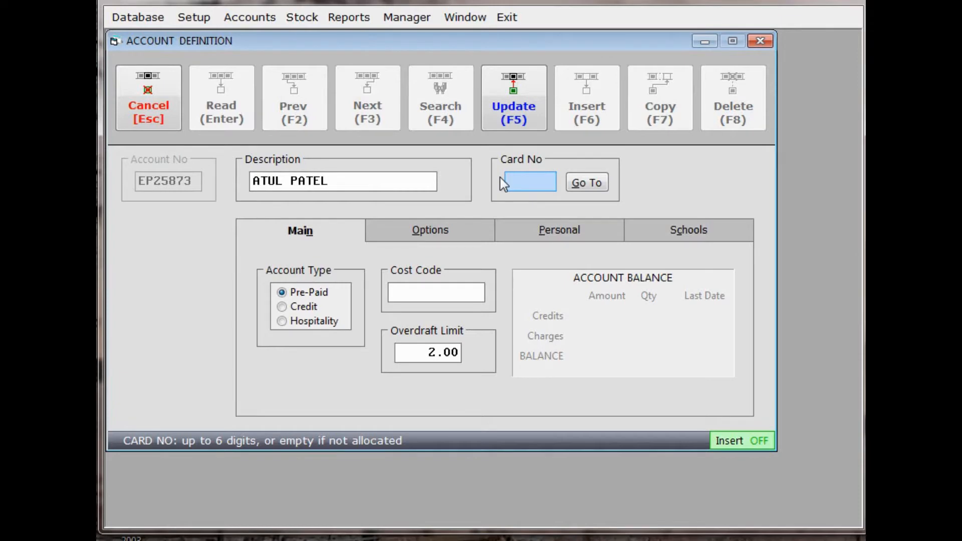
text(9365)
click(518, 122)
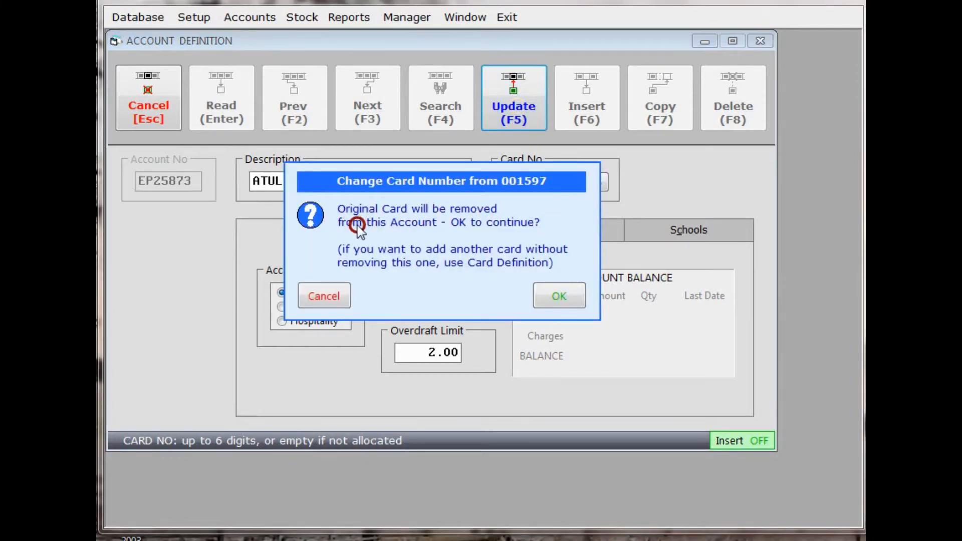
click(506, 235)
click(564, 296)
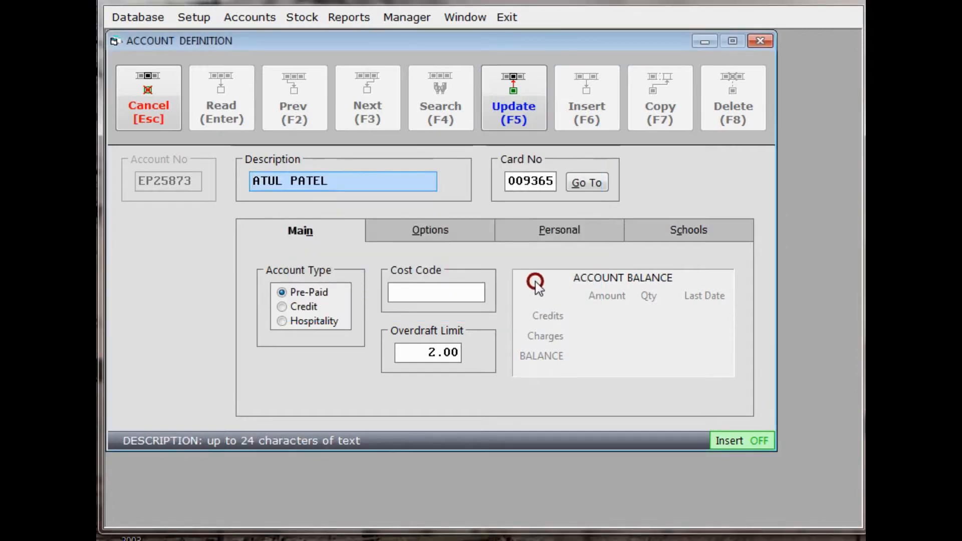
Save the account with its replacement card and close the account definition.
click(478, 195)
click(474, 169)
click(504, 103)
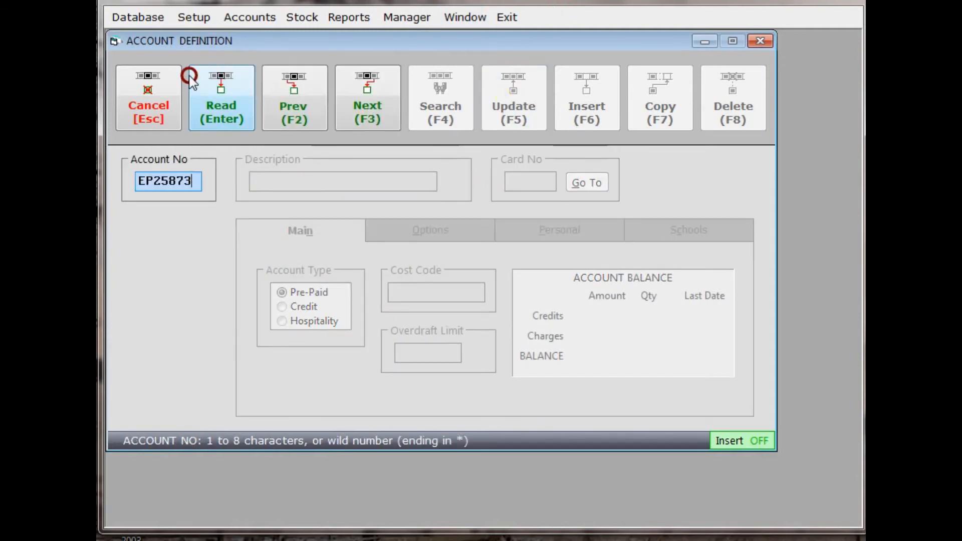
click(142, 95)
click(141, 94)
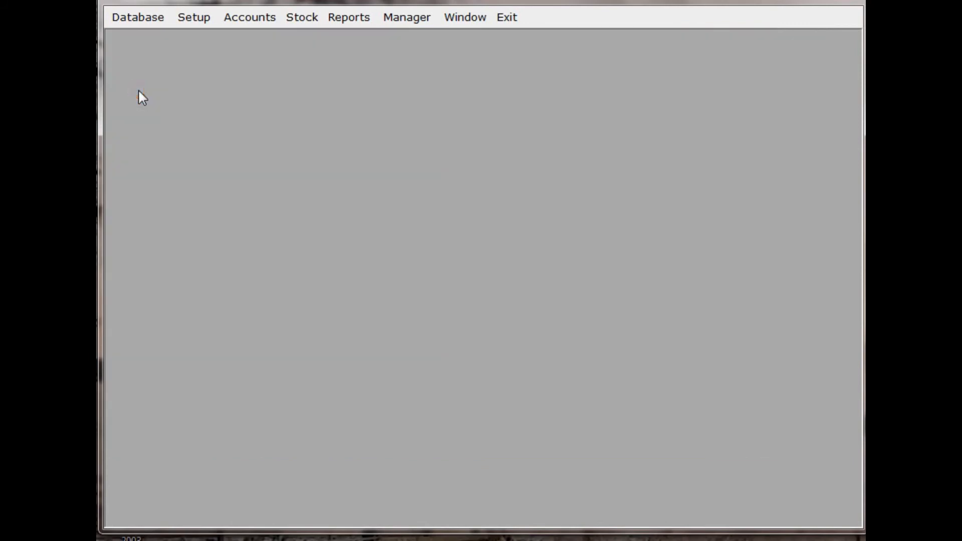